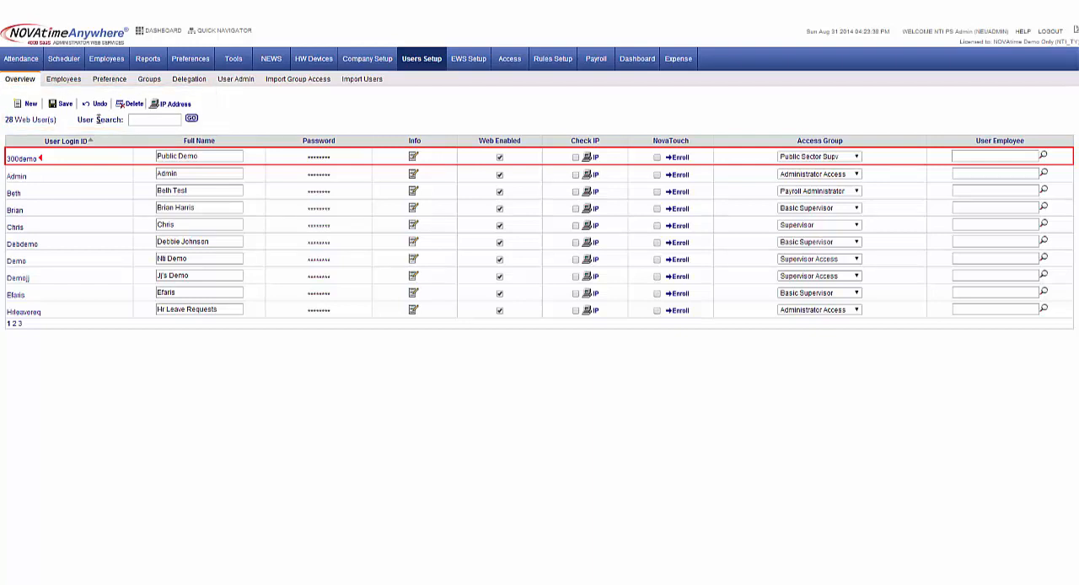
Create a web user with user name TestUser2 and full name Test User 2, entering and verifying the account password
left_click(27, 105)
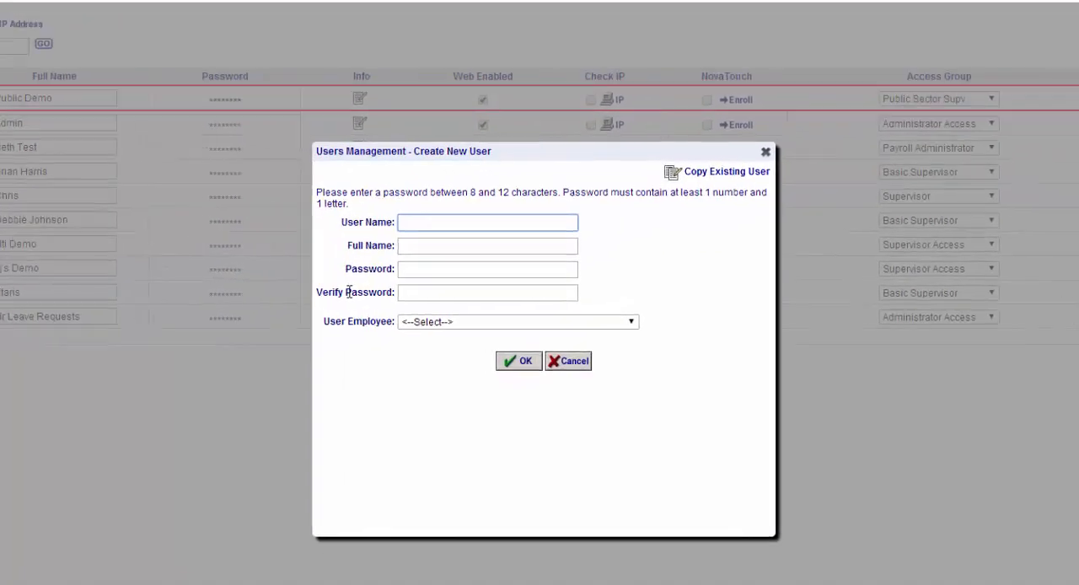
left_click(424, 222)
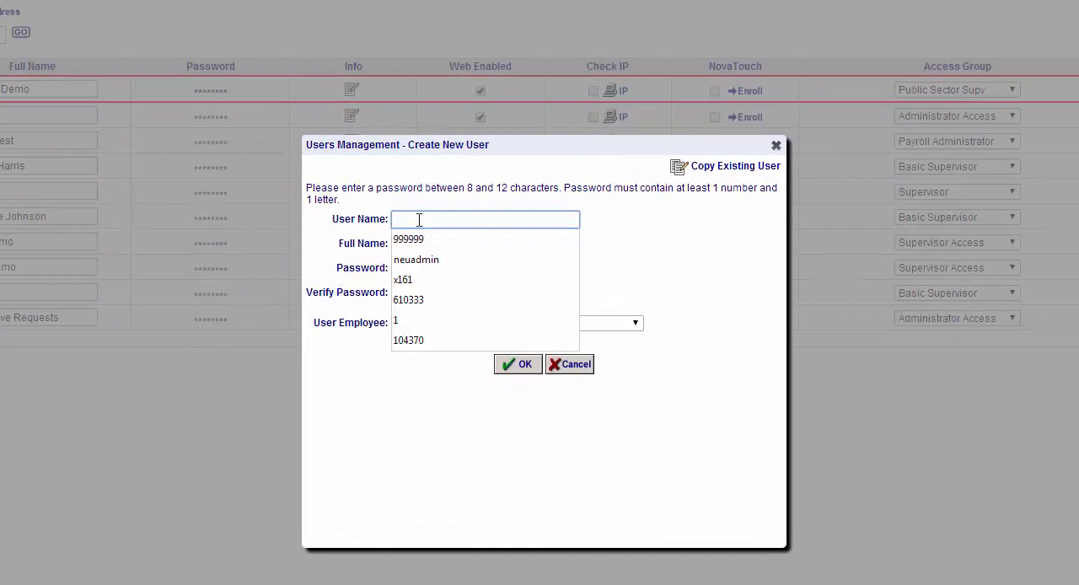
type("TestUser2")
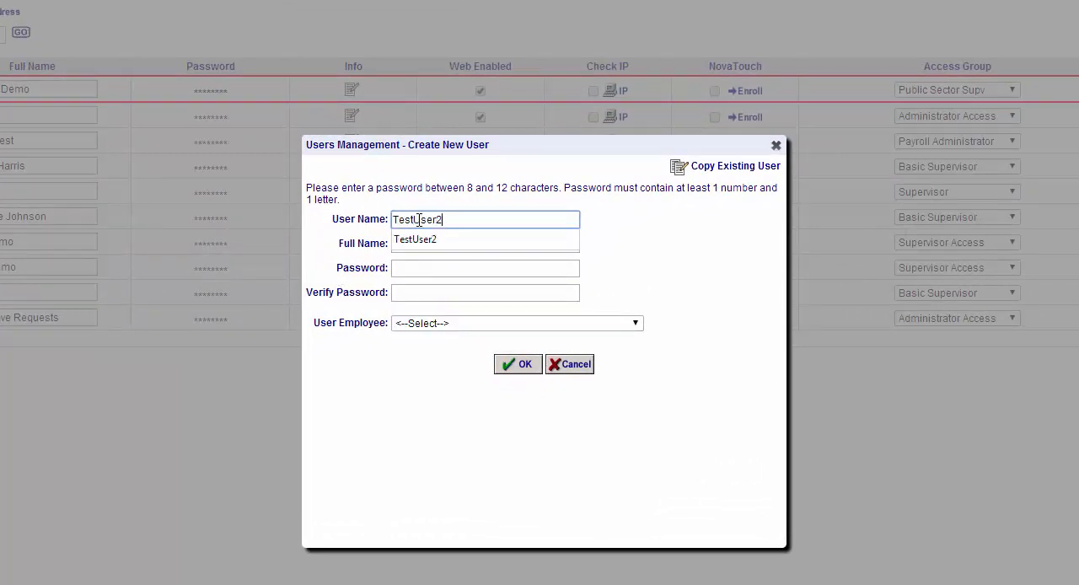
key("Tab")
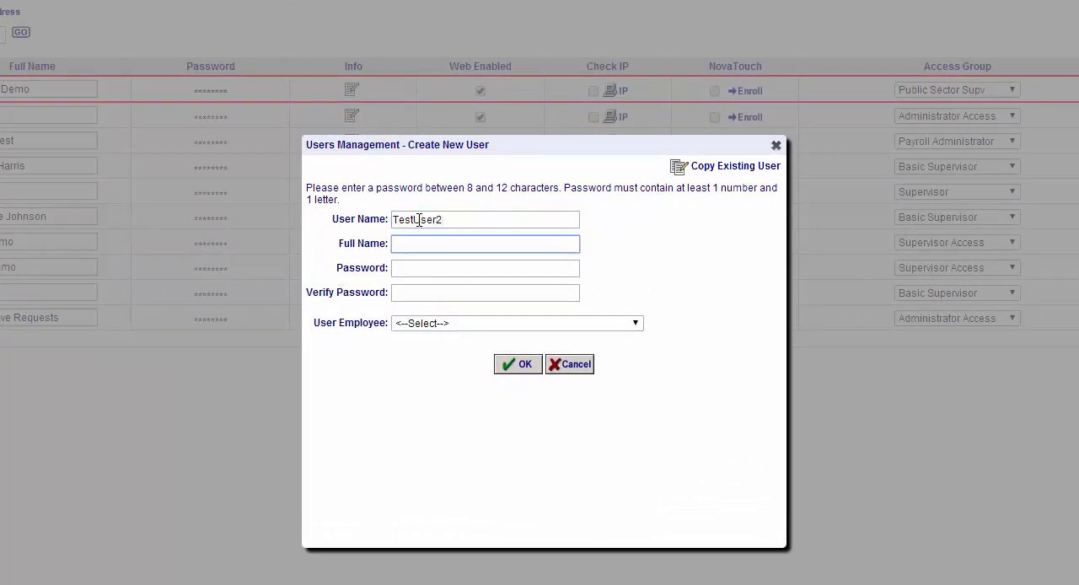
type("Test User 2")
key("Tab")
type("********")
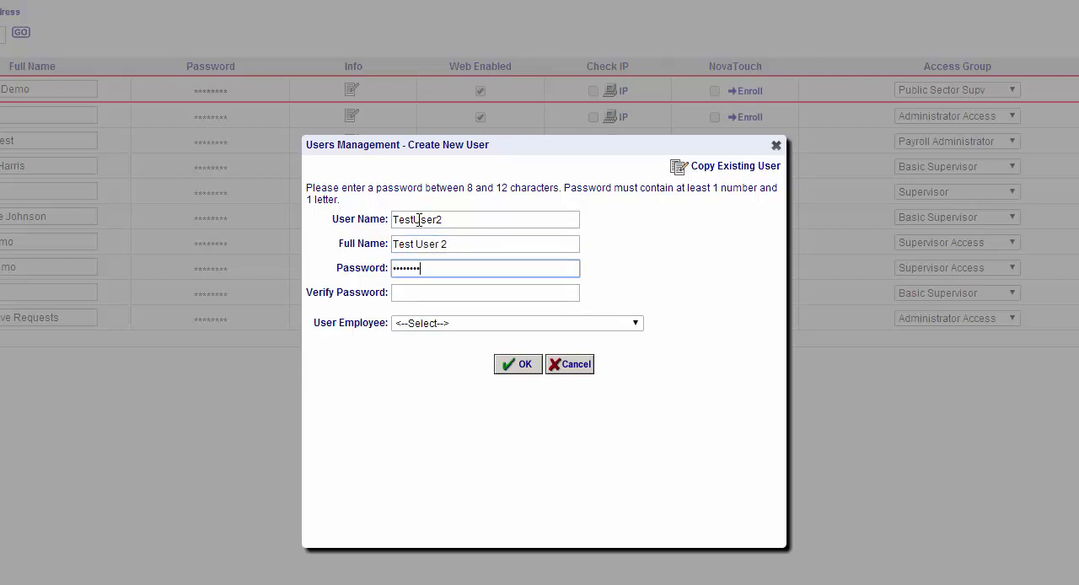
key("Tab")
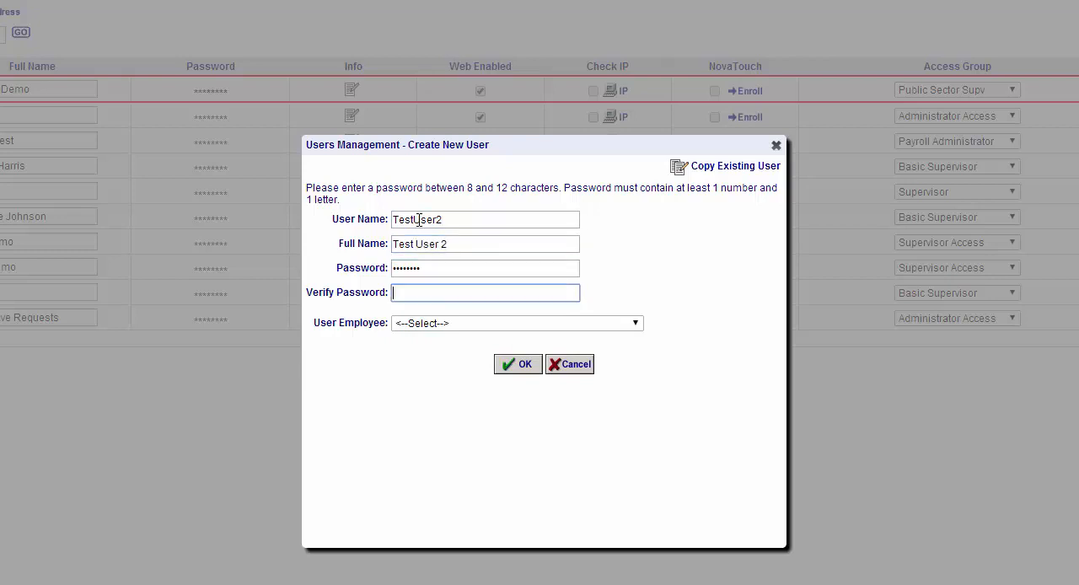
type("********")
left_click(522, 365)
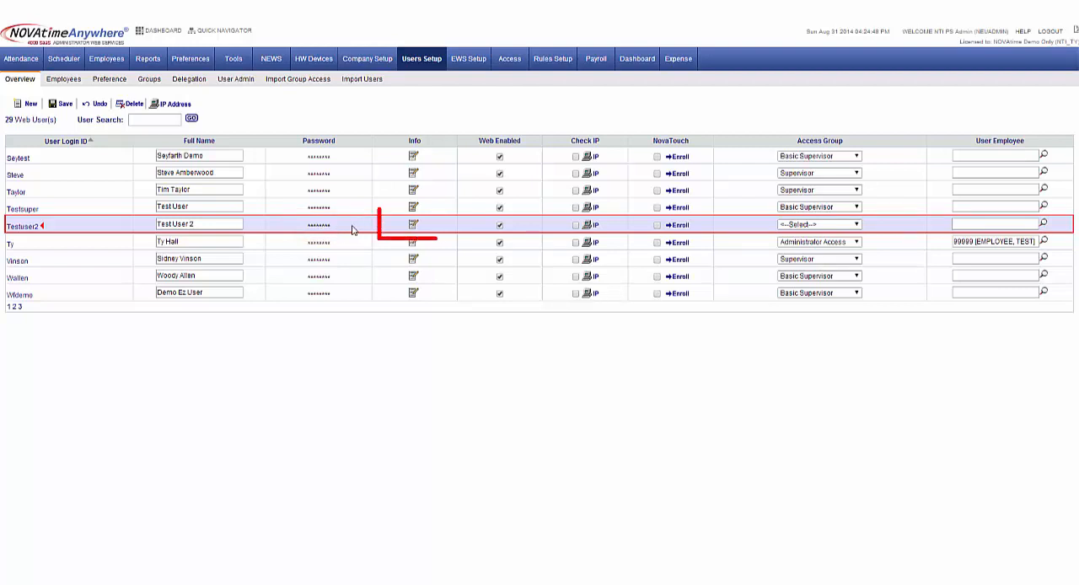
Add the e-mail address to Test User 2's user info and confirm it
left_click(413, 226)
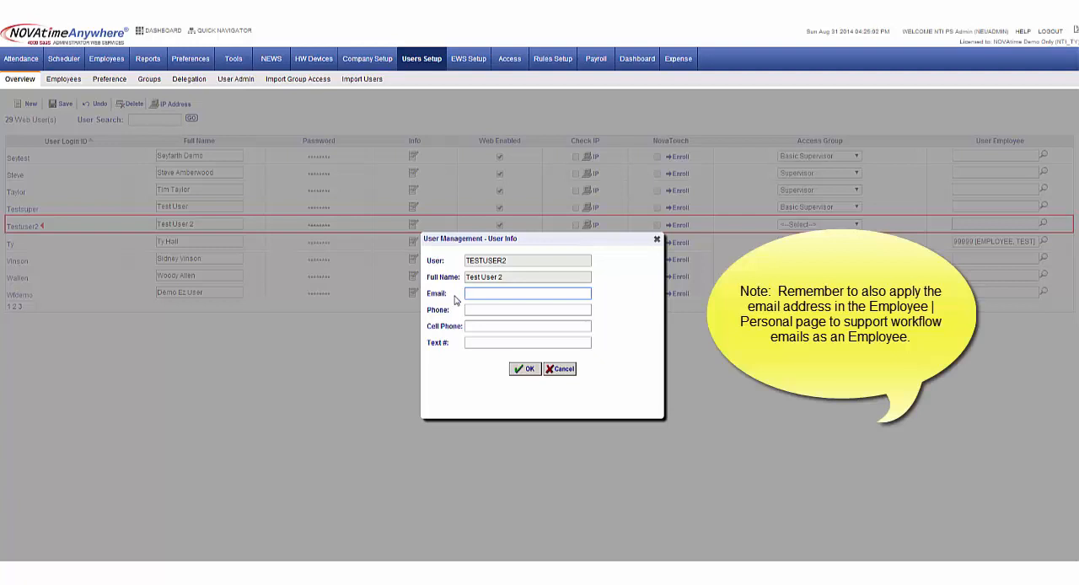
type("testuser@")
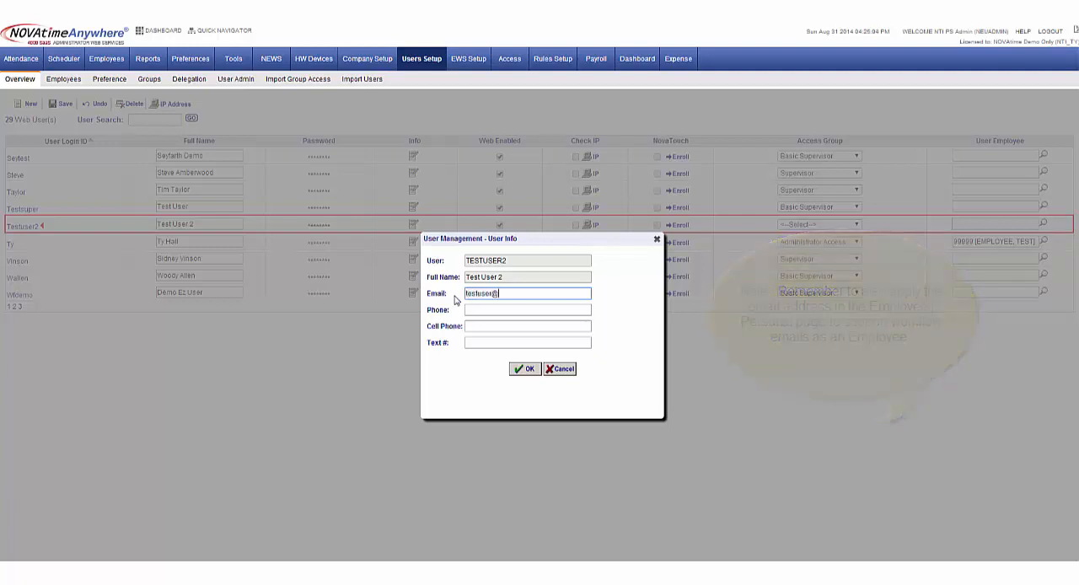
type("company.com")
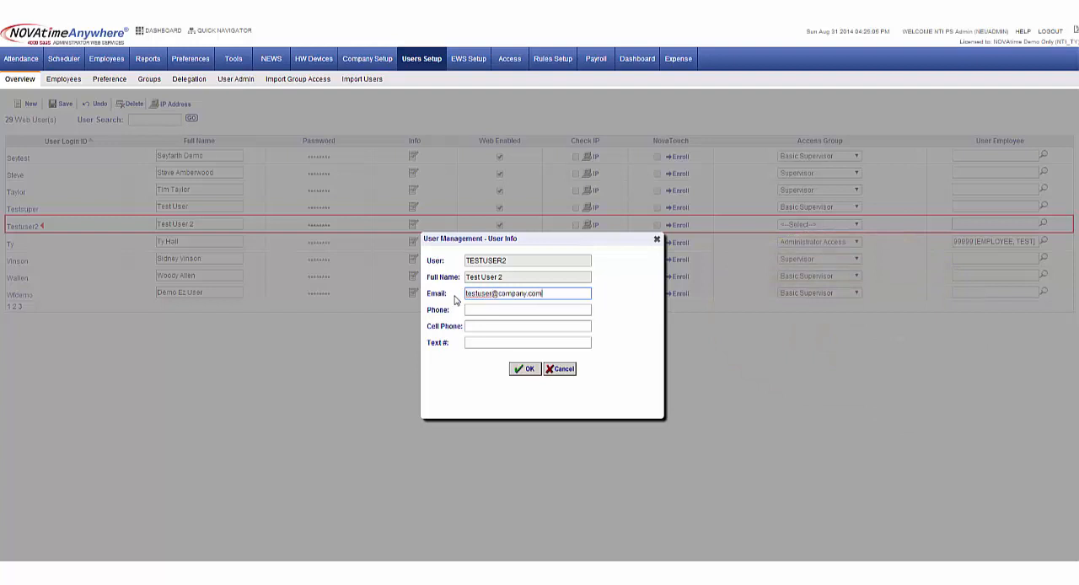
left_click(524, 368)
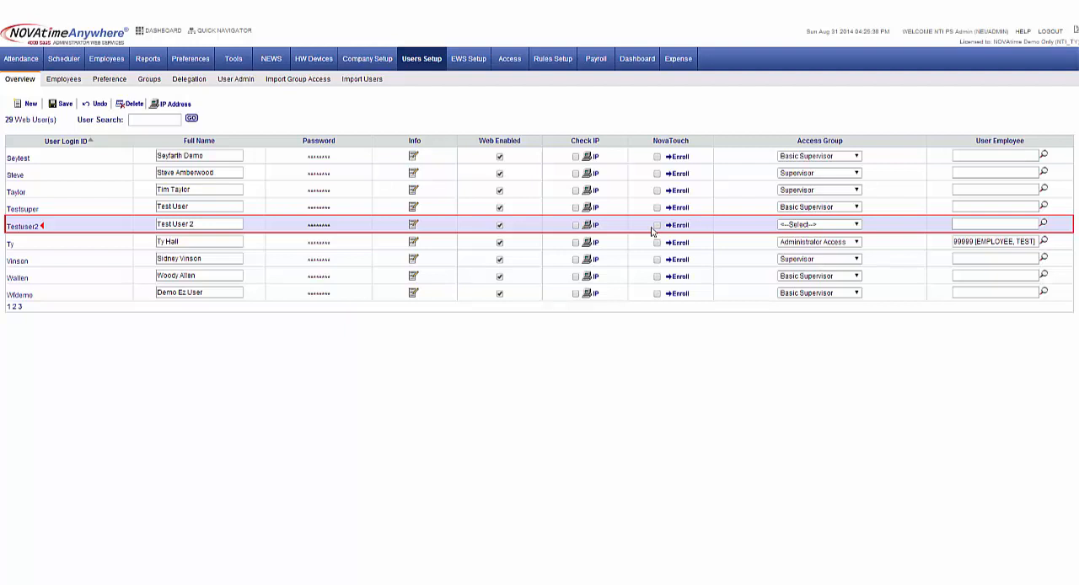
Set Test User 2's access group to Basic Supervisor and save the user list
left_click(816, 225)
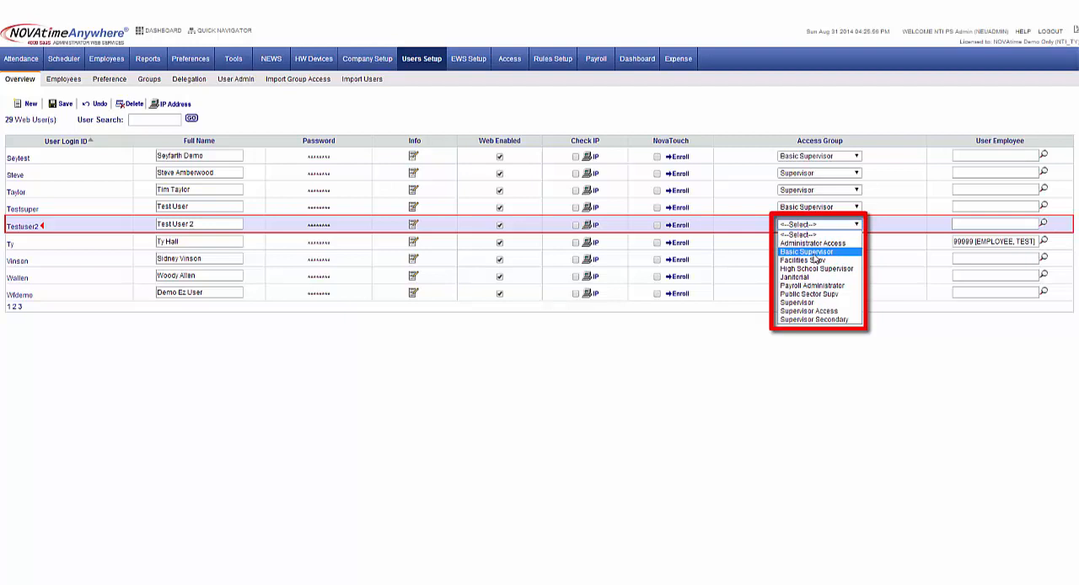
left_click(814, 255)
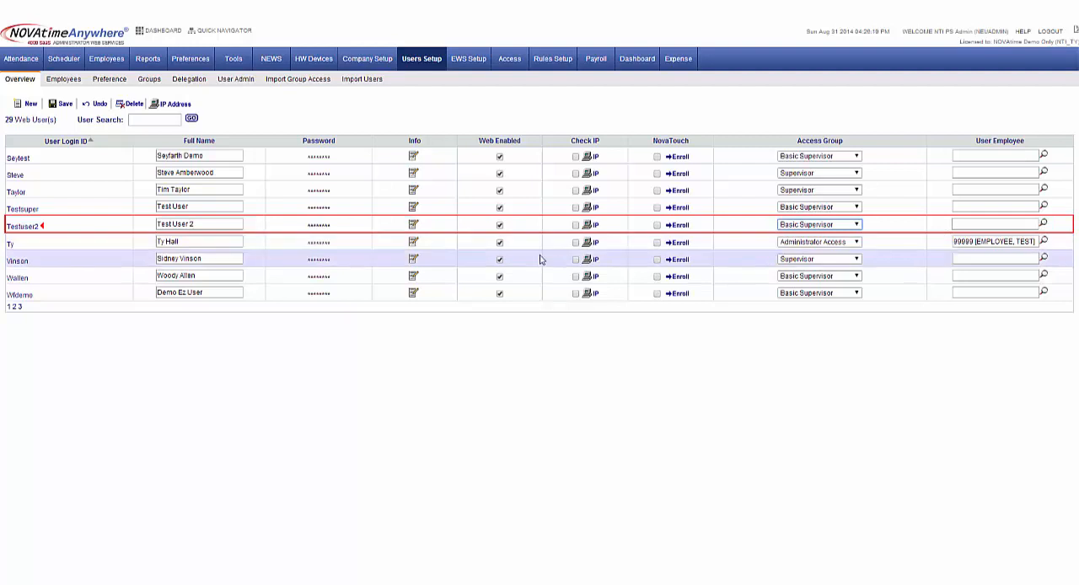
left_click(62, 104)
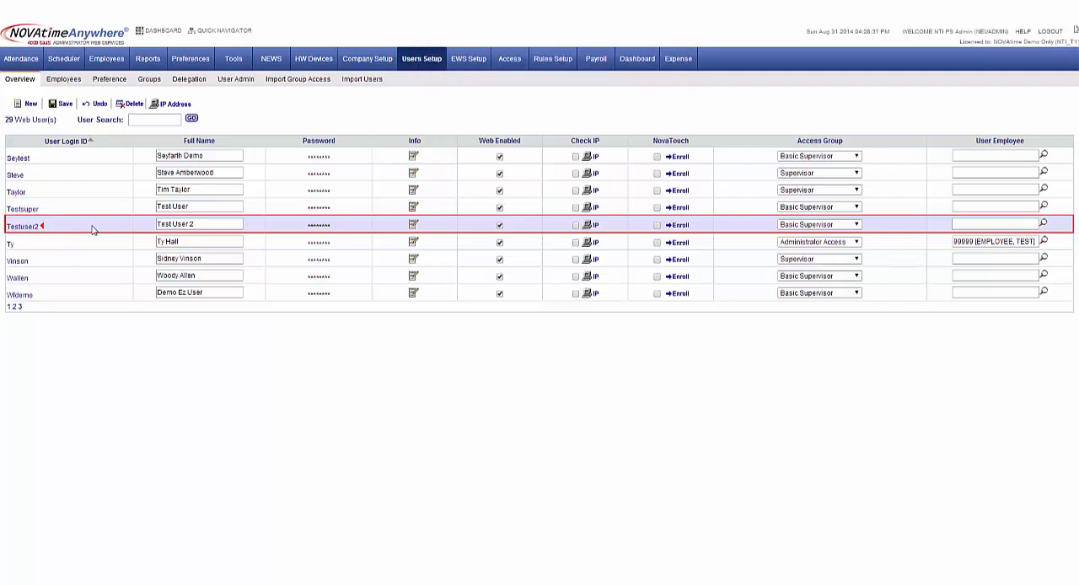
Restrict the employees supervised by TESTUSER2 with a group filter on the company Car Co 1
left_click(65, 80)
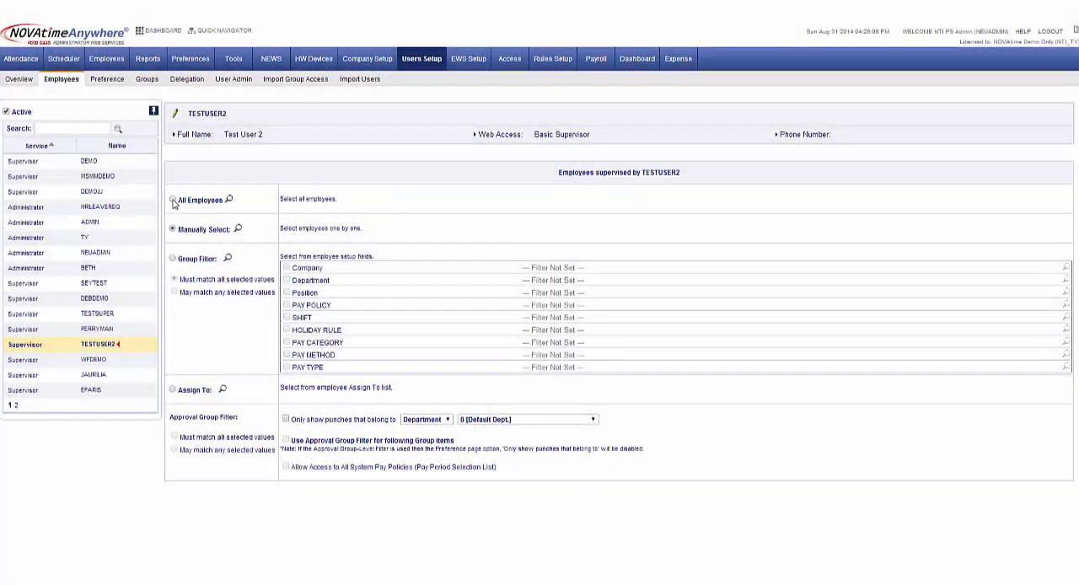
left_click(172, 199)
left_click(173, 260)
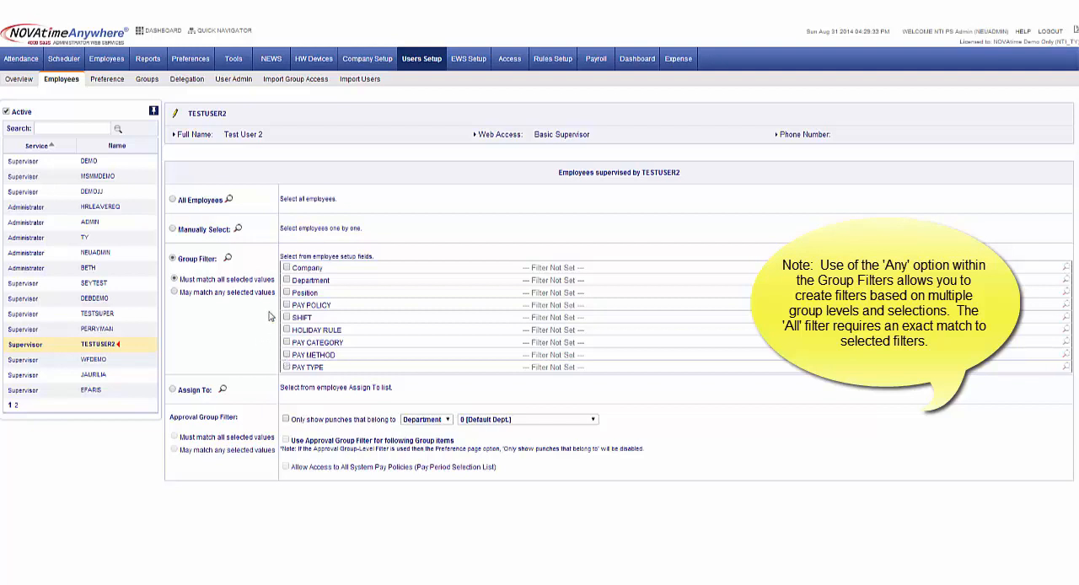
left_click(287, 268)
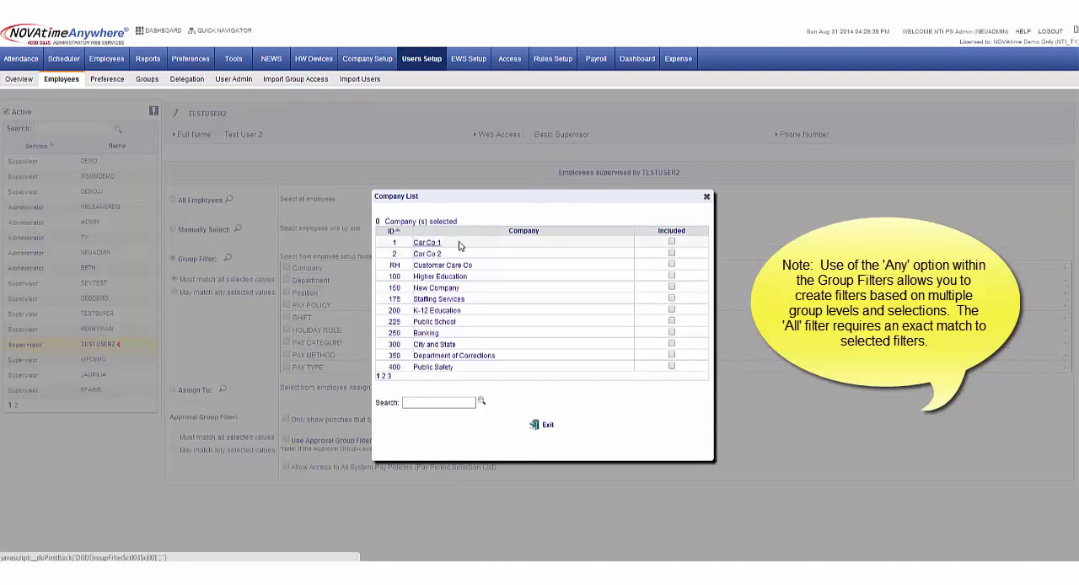
left_click(672, 243)
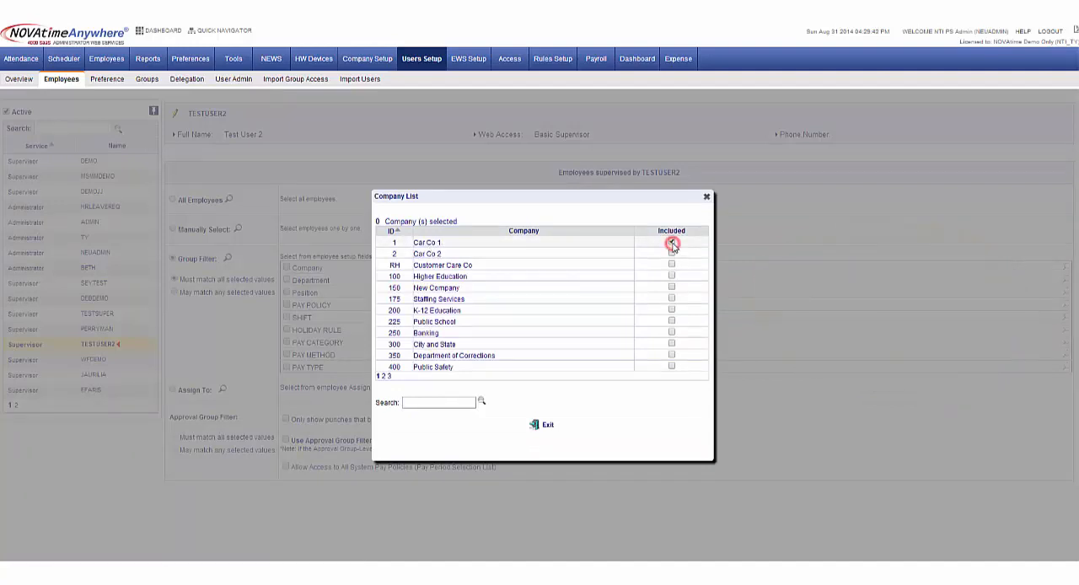
left_click(548, 427)
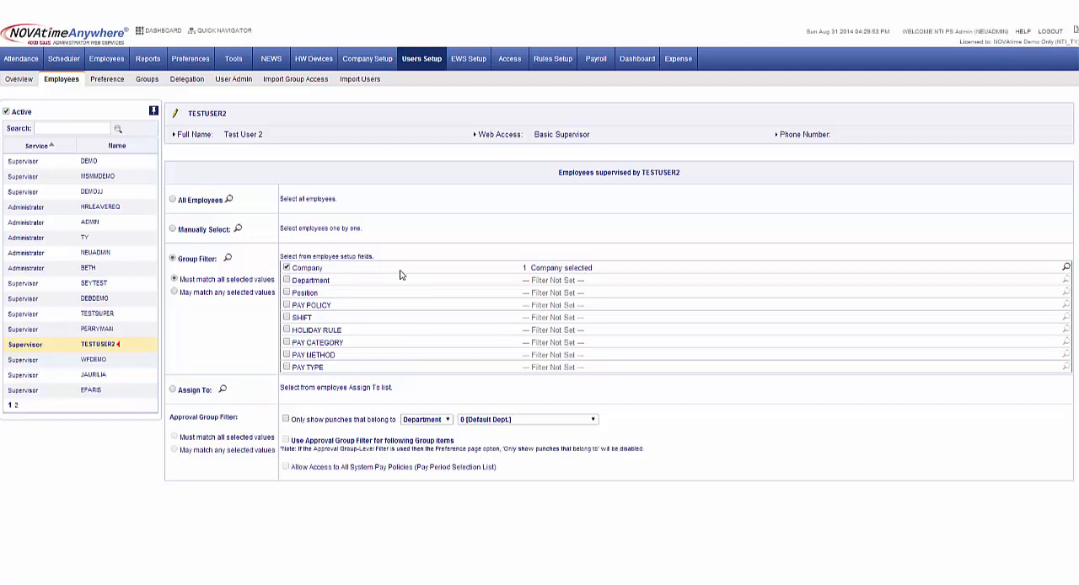
Exclude the first employee from the group filter's employee list and close the list
left_click(228, 262)
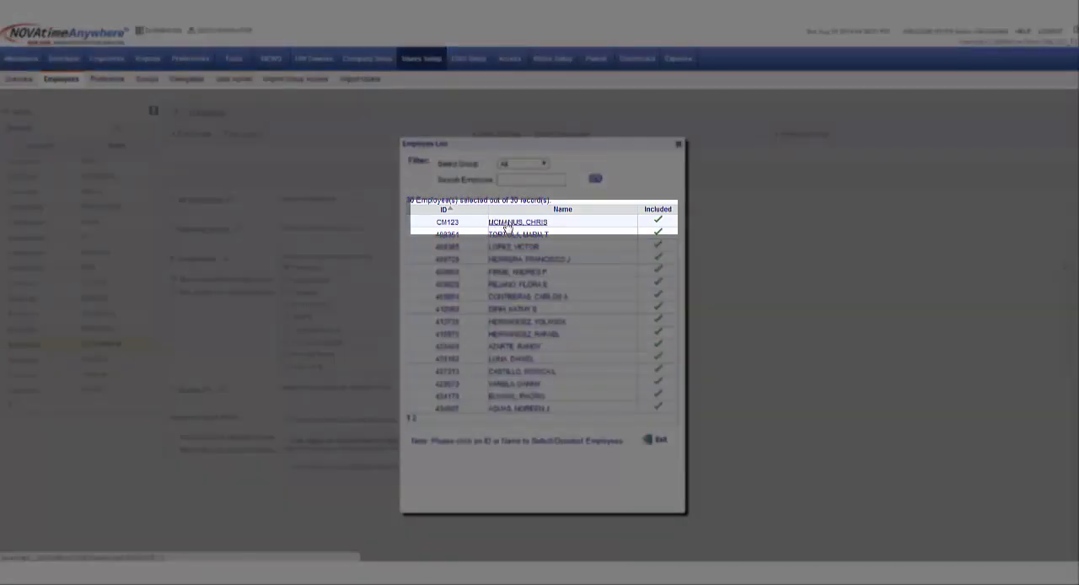
left_click(507, 223)
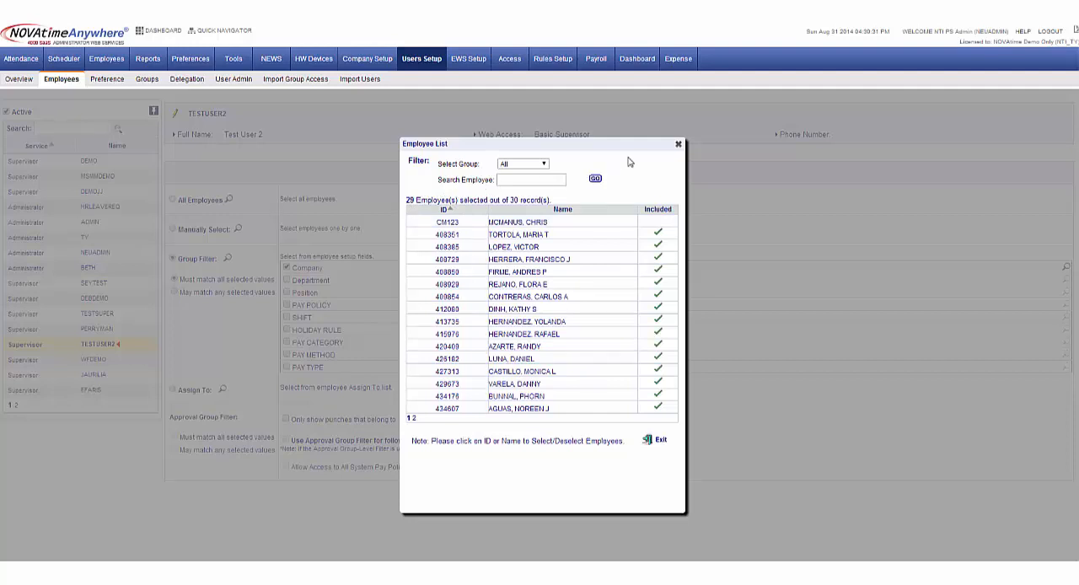
left_click(680, 146)
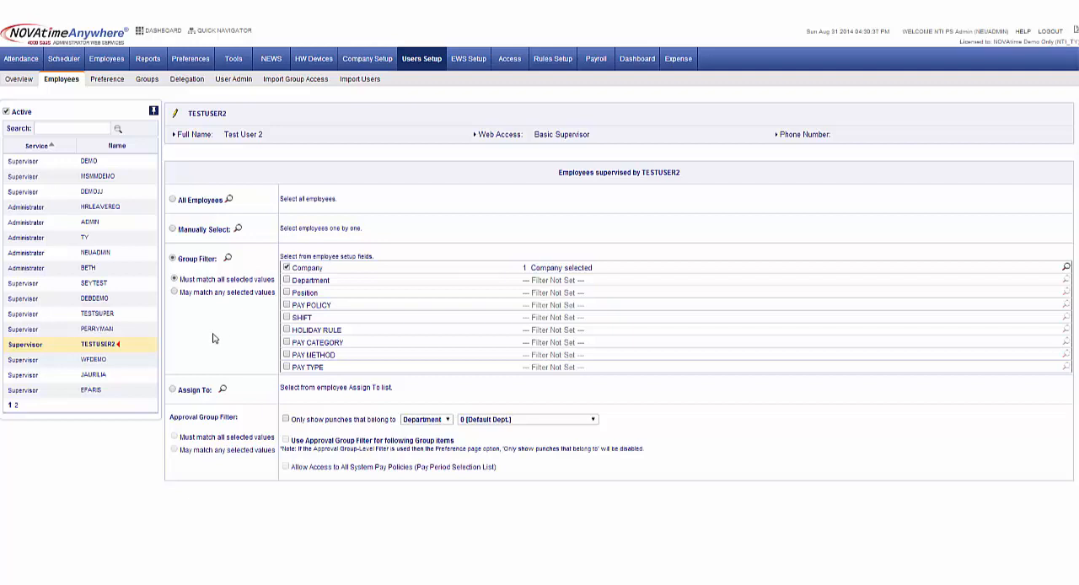
Switch TESTUSER2's employee selection to Assign To, and save a supervisor as the Assign To value in the first employee's general record
left_click(172, 390)
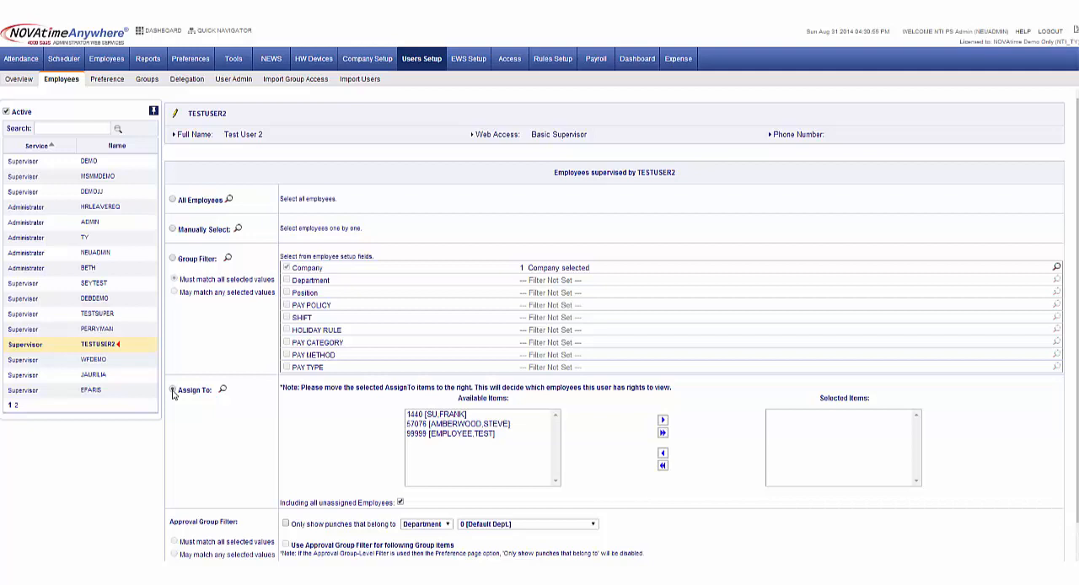
left_click(110, 60)
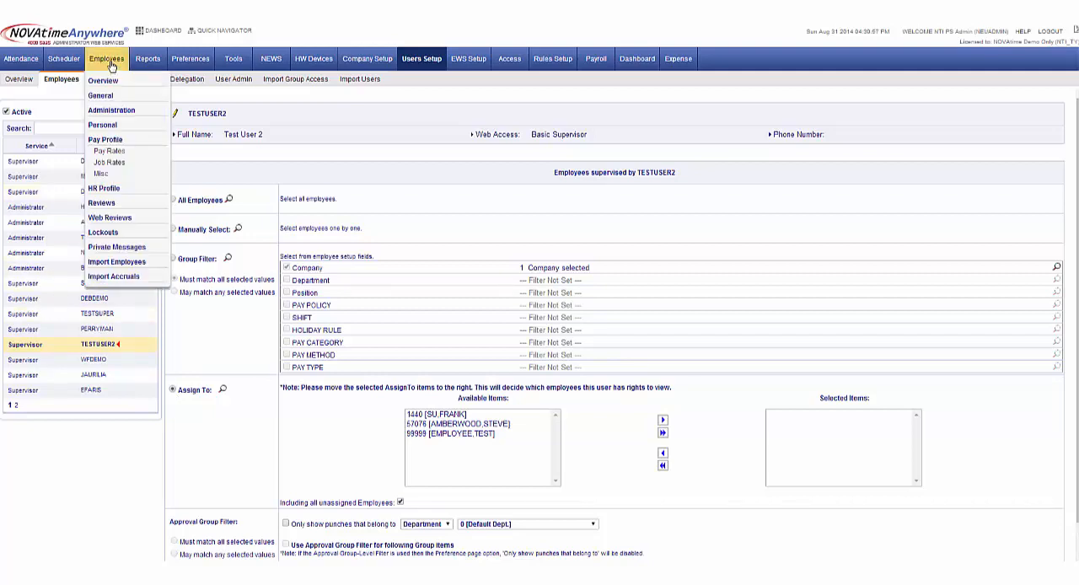
left_click(107, 97)
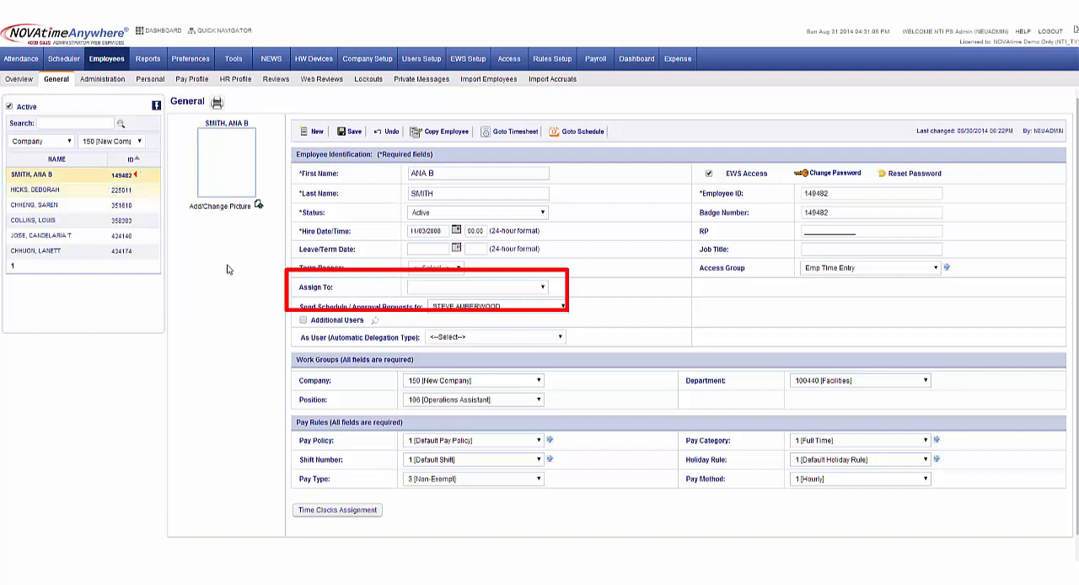
left_click(460, 287)
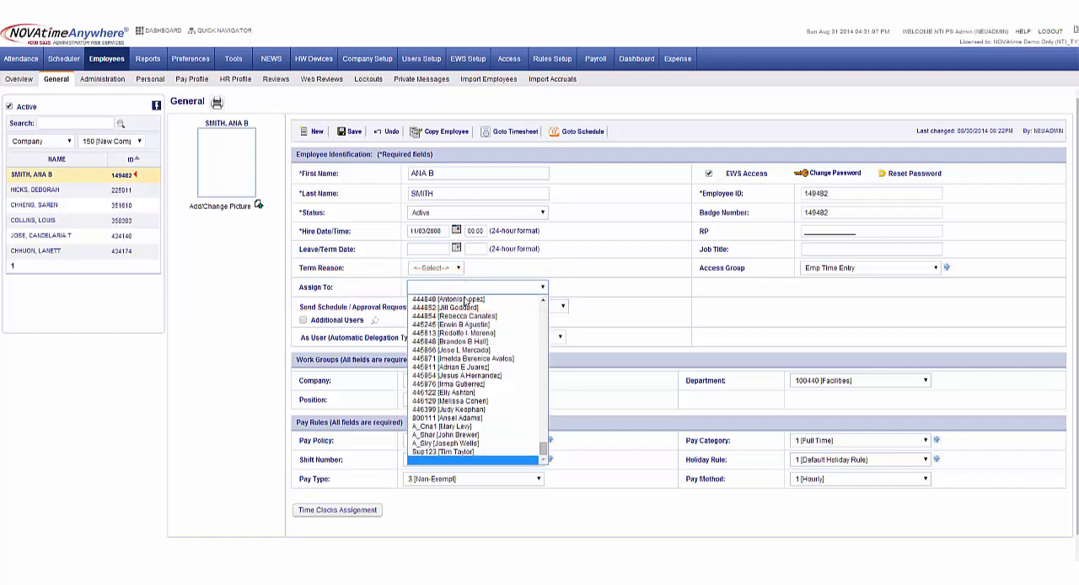
left_click(463, 301)
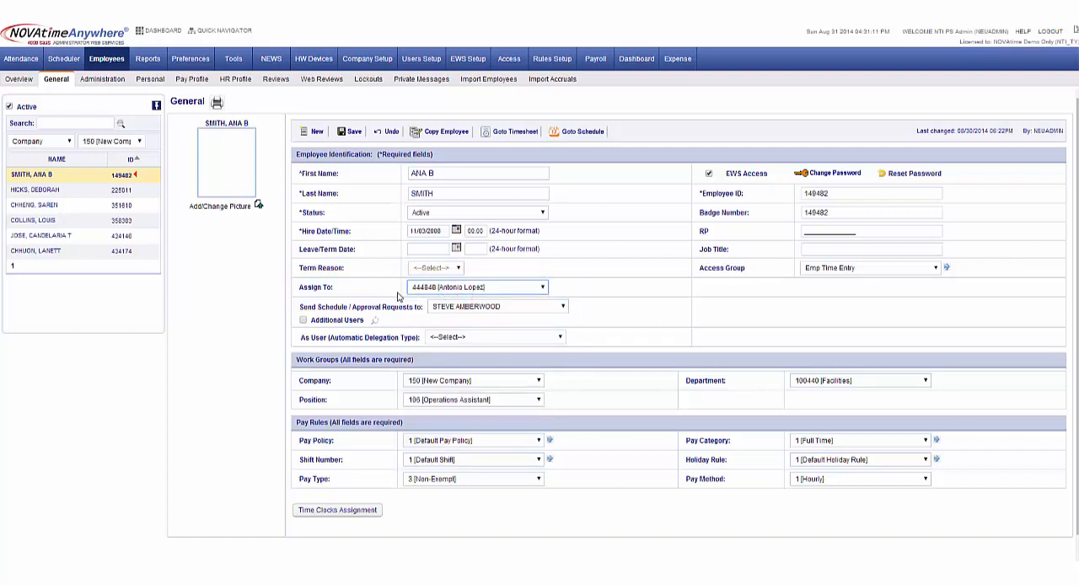
left_click(349, 132)
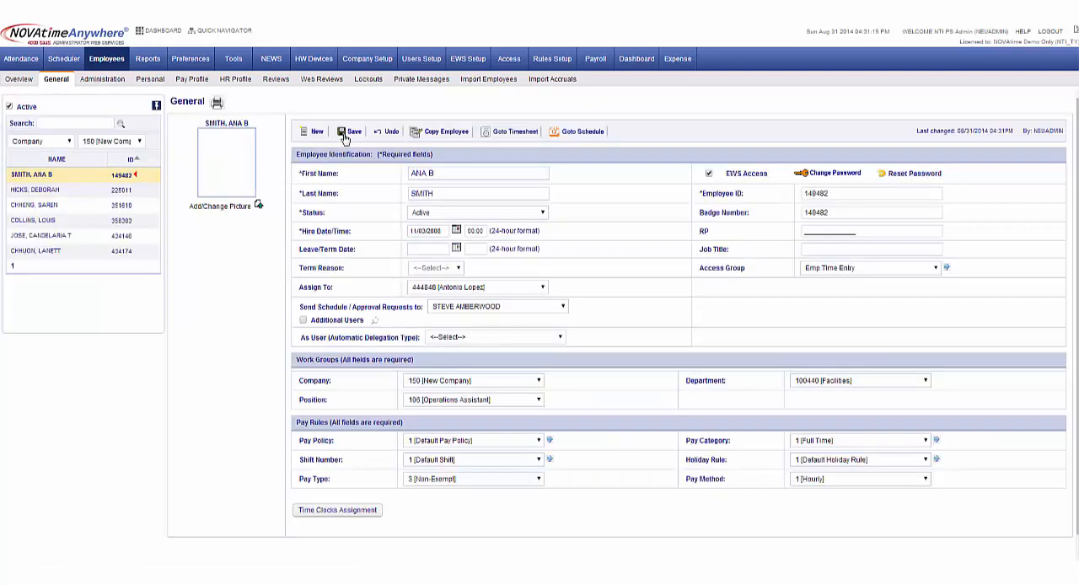
Add the newly available supervisor to TESTUSER2's selected Assign To items and leave out all unassigned employees
mouse_move(415, 66)
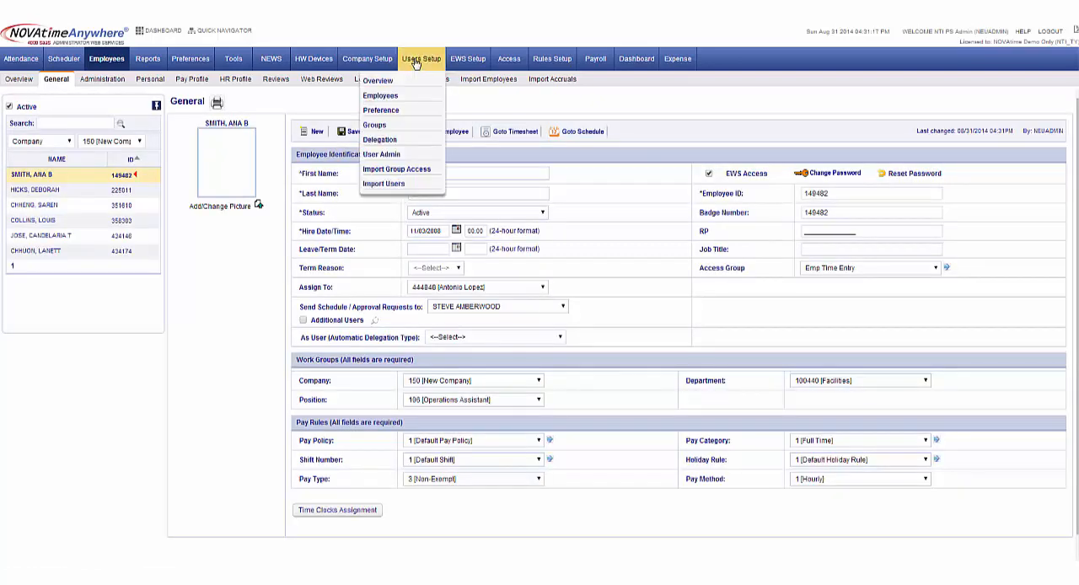
left_click(389, 96)
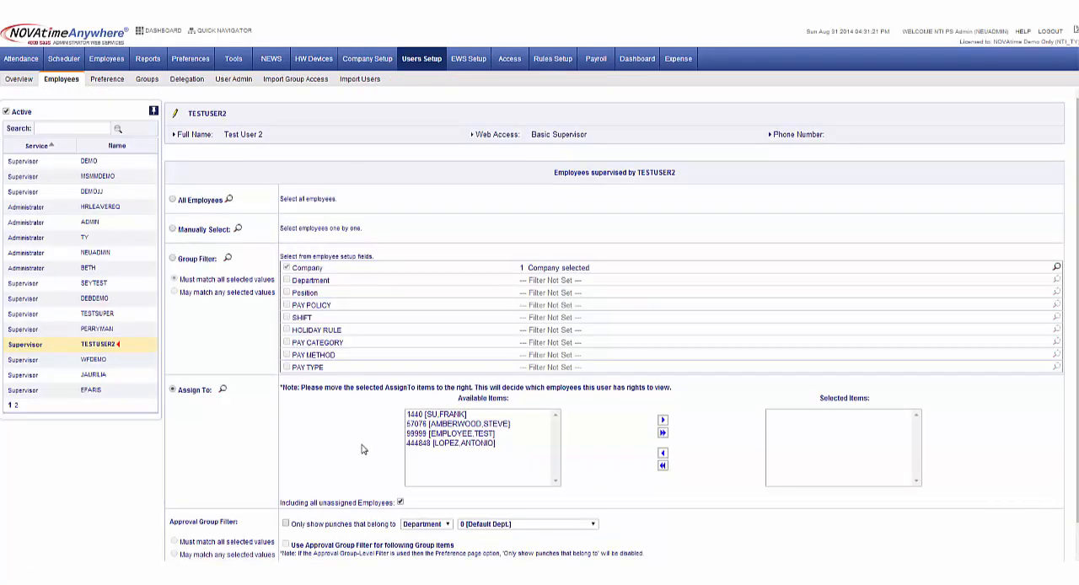
left_click(463, 444)
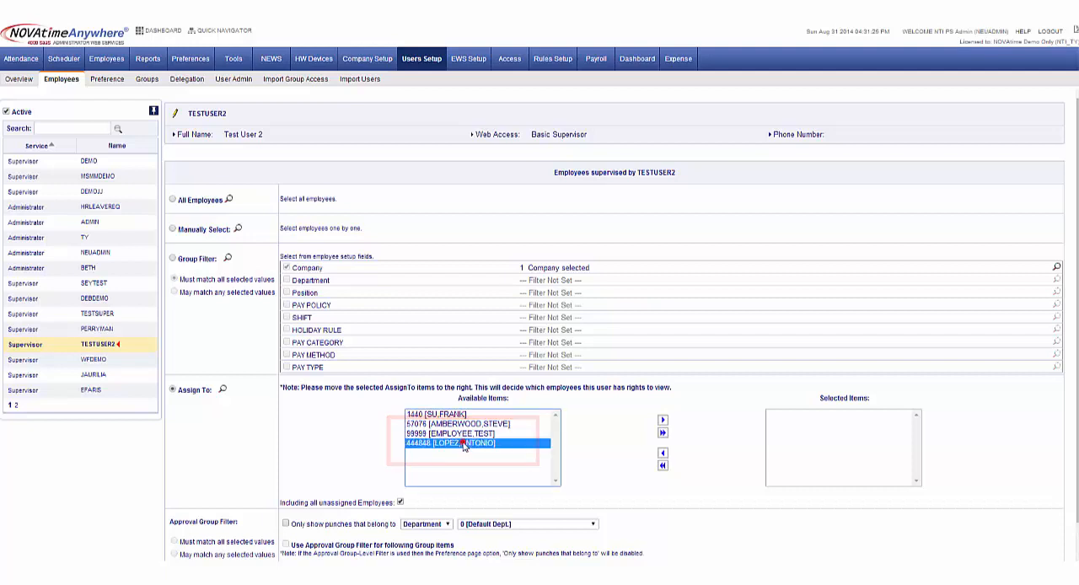
left_click(663, 420)
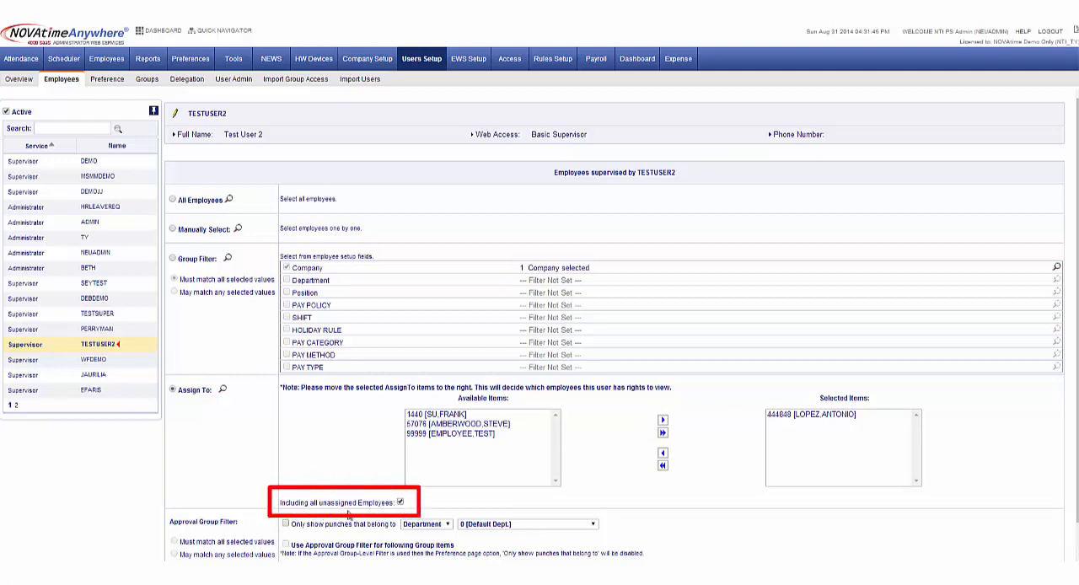
left_click(401, 503)
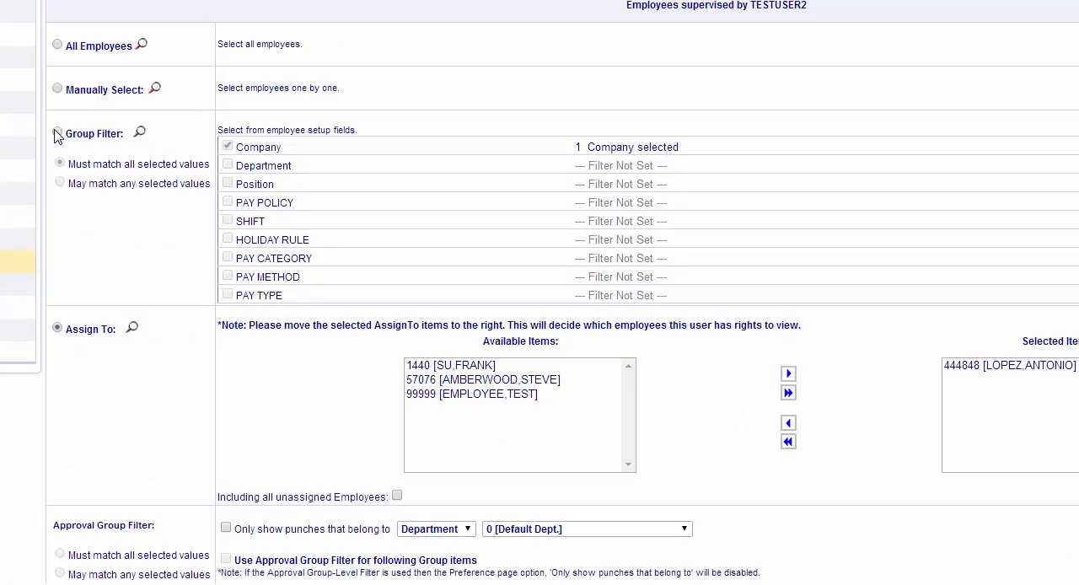
Switch TESTUSER2's employee selection back to Group Filter and reopen the supervised employees page
left_click(57, 133)
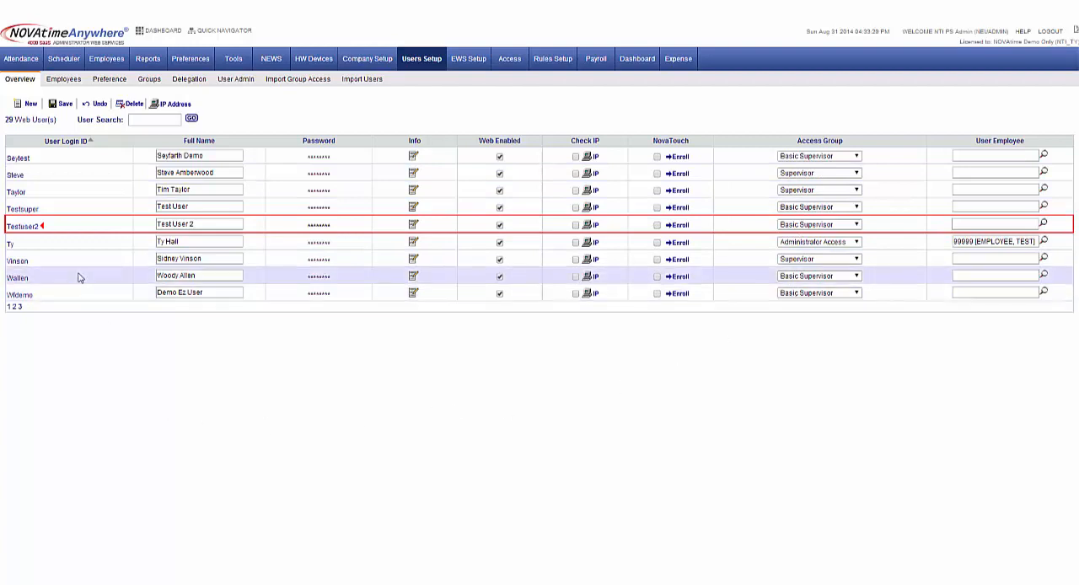
left_click(55, 78)
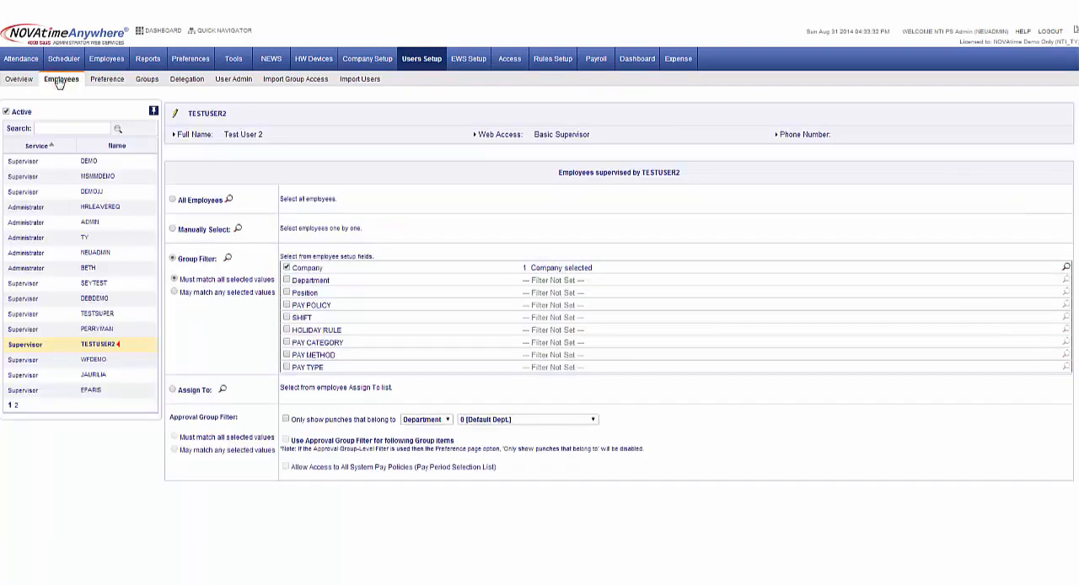